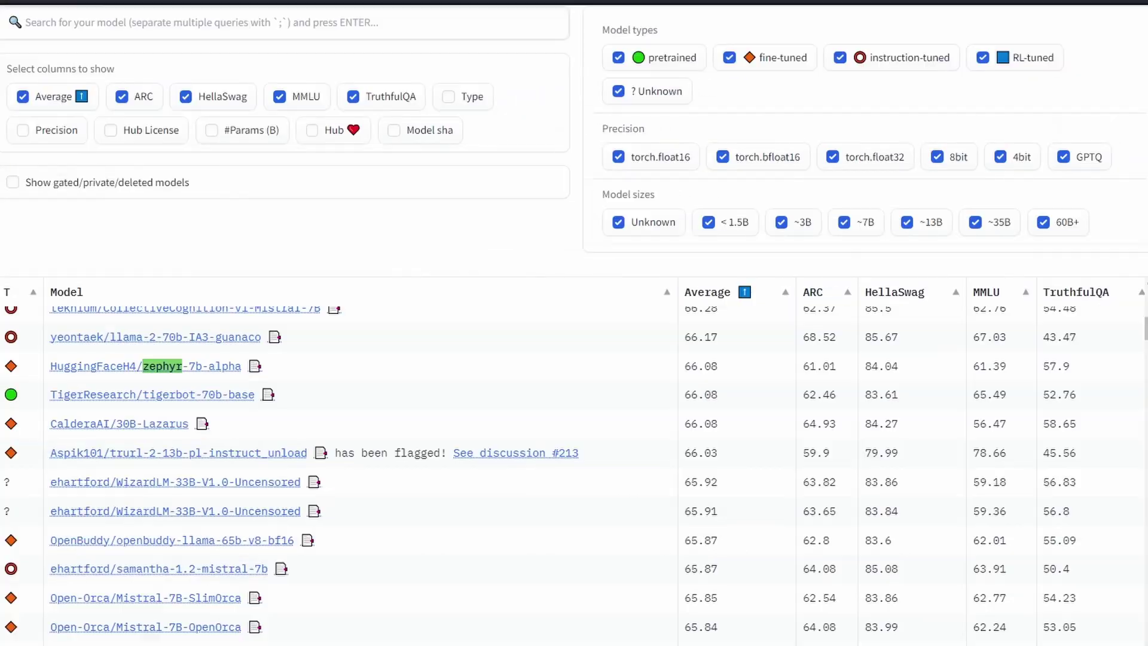
- Scroll the leaderboard results to review the zephyr-7b-alpha row and its 66.08 average score
{"action": "scroll", "coordinate": [415, 522], "scroll_direction": "down", "scroll_amount": 1}
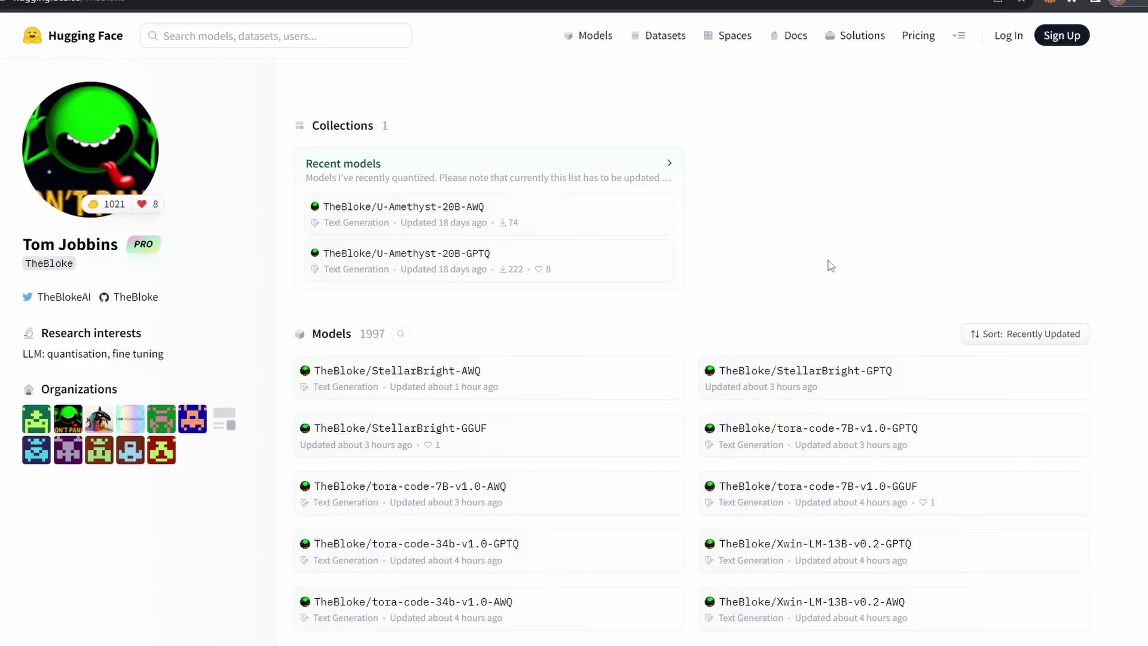
- Expand the uploader's full list of 1997 models and search the page for 'zephyr'
{"action": "scroll", "coordinate": [834, 263], "scroll_direction": "down", "scroll_amount": 3}
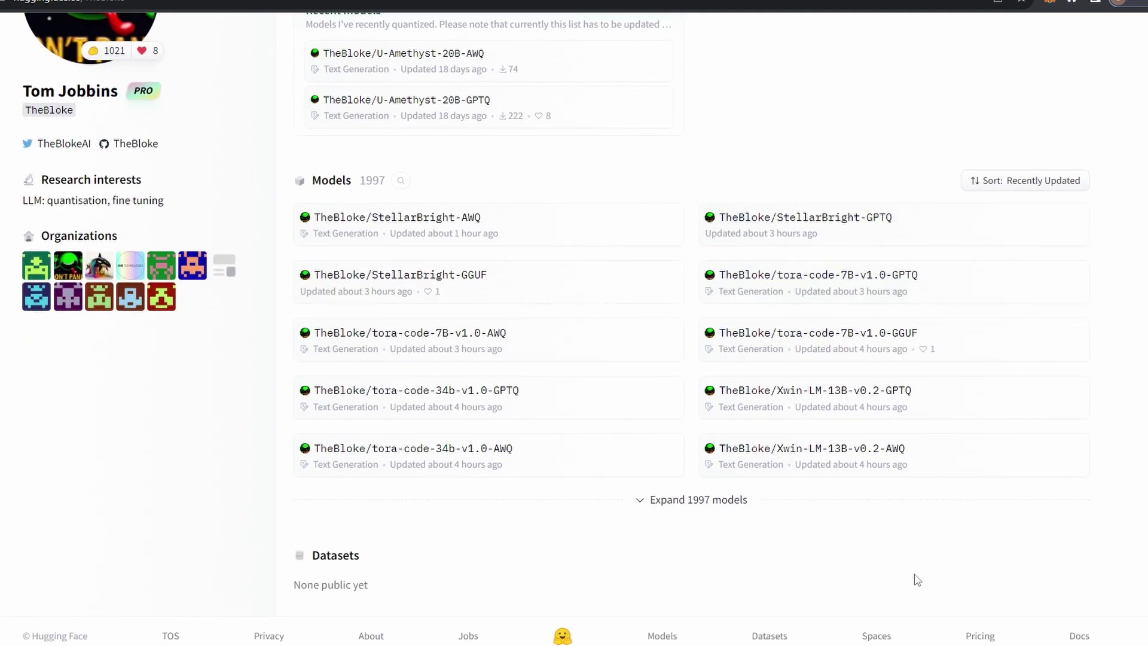
{"action": "left_click", "coordinate": [738, 501]}
{"action": "scroll", "coordinate": [741, 287], "scroll_direction": "down", "scroll_amount": 10}
{"action": "scroll", "coordinate": [748, 314], "scroll_direction": "down", "scroll_amount": 5}
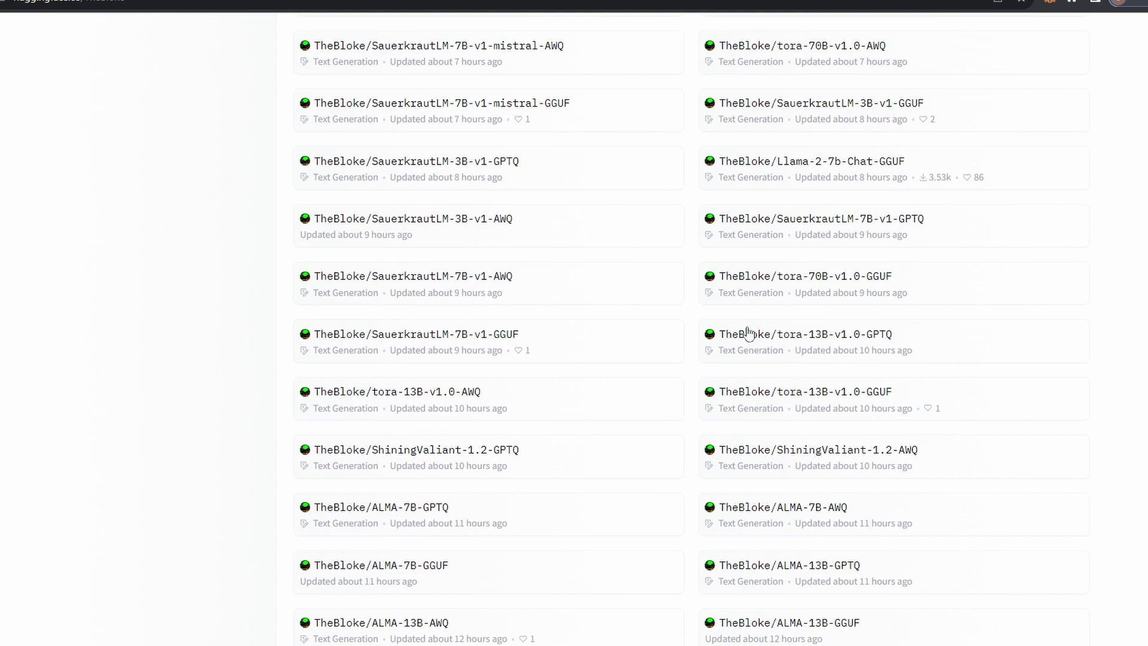
{"action": "key", "text": "ctrl+f"}
{"action": "type", "text": "zephyr"}
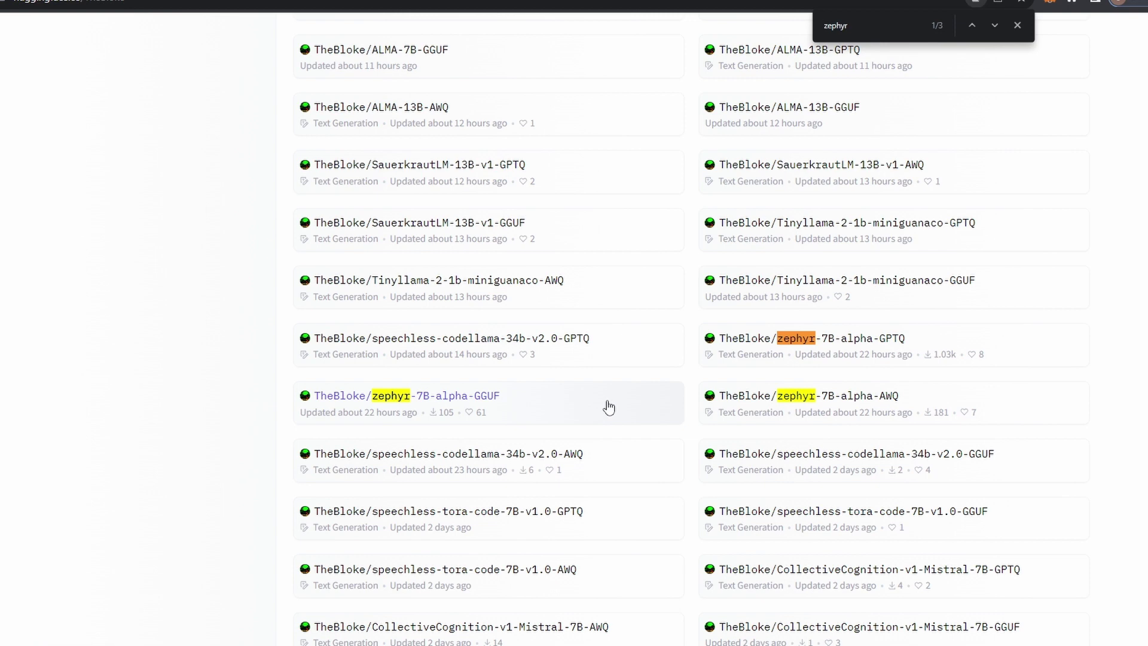
- Open the zephyr-7B-alpha-GGUF card and scroll its Files and versions list down to Q8_0.gguf
{"action": "left_click", "coordinate": [471, 397]}
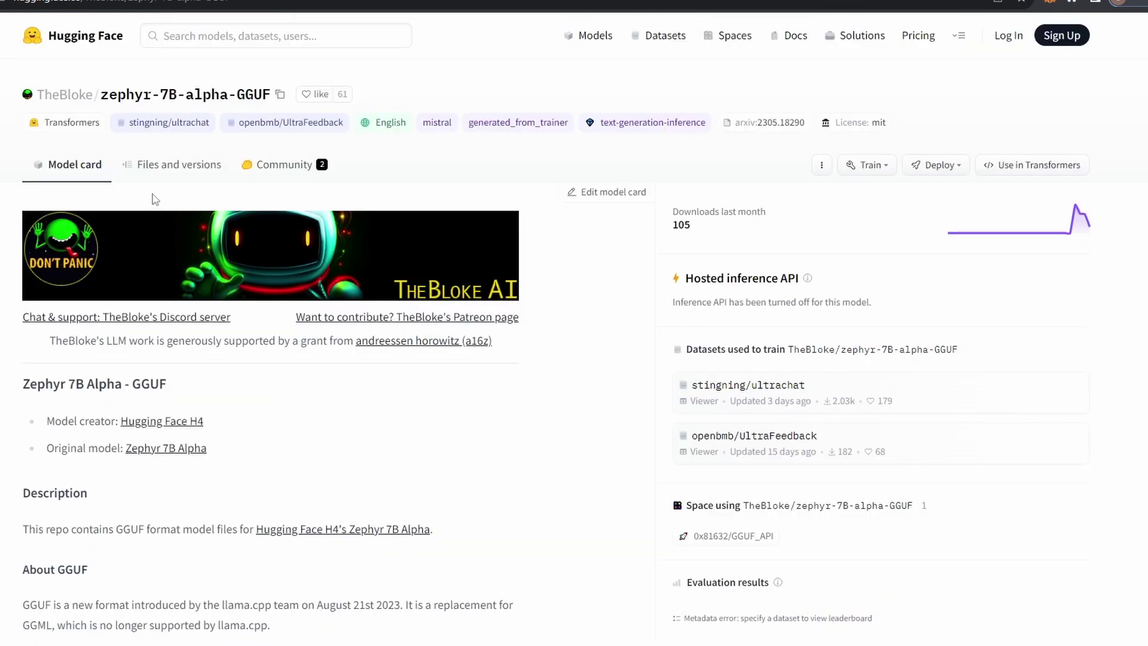
{"action": "left_click", "coordinate": [205, 163]}
{"action": "scroll", "coordinate": [350, 359], "scroll_direction": "down", "scroll_amount": 2}
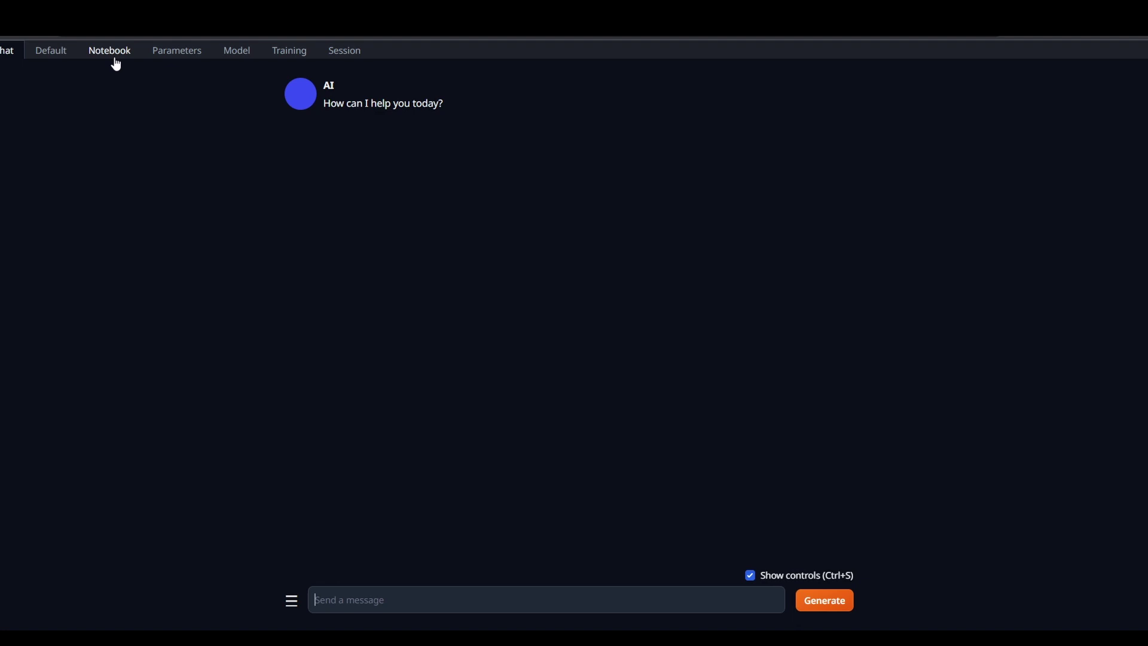
- Choose zephyr-7b-alpha.Q8_0.gguf from the Model tab's model dropdown
{"action": "left_click", "coordinate": [236, 53]}
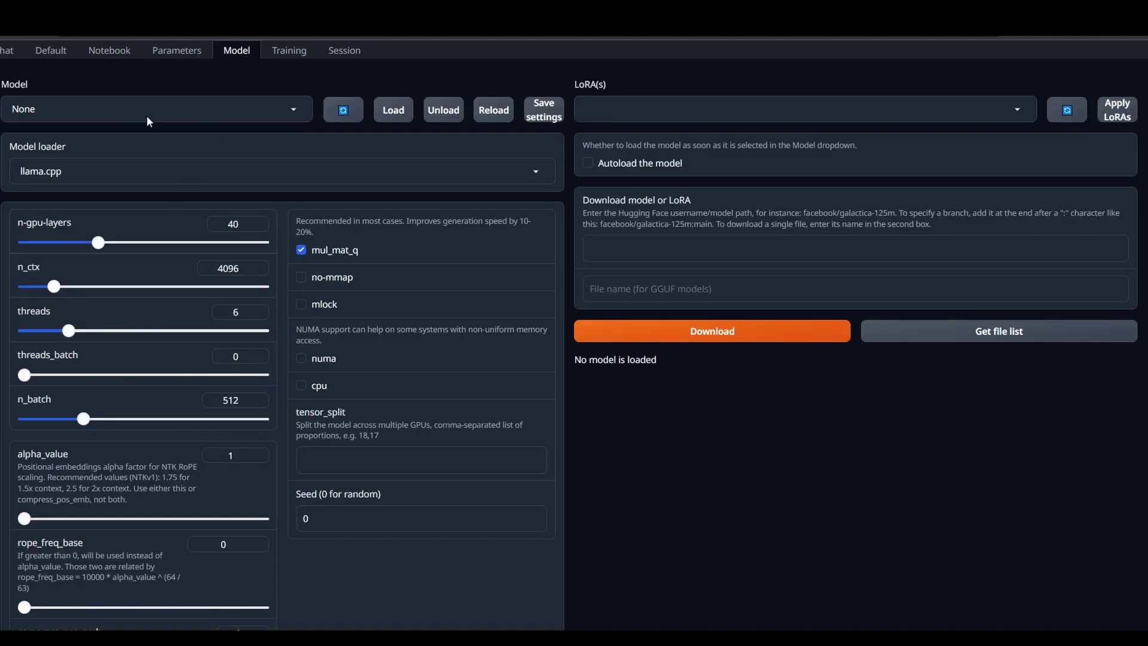
{"action": "left_click", "coordinate": [253, 113]}
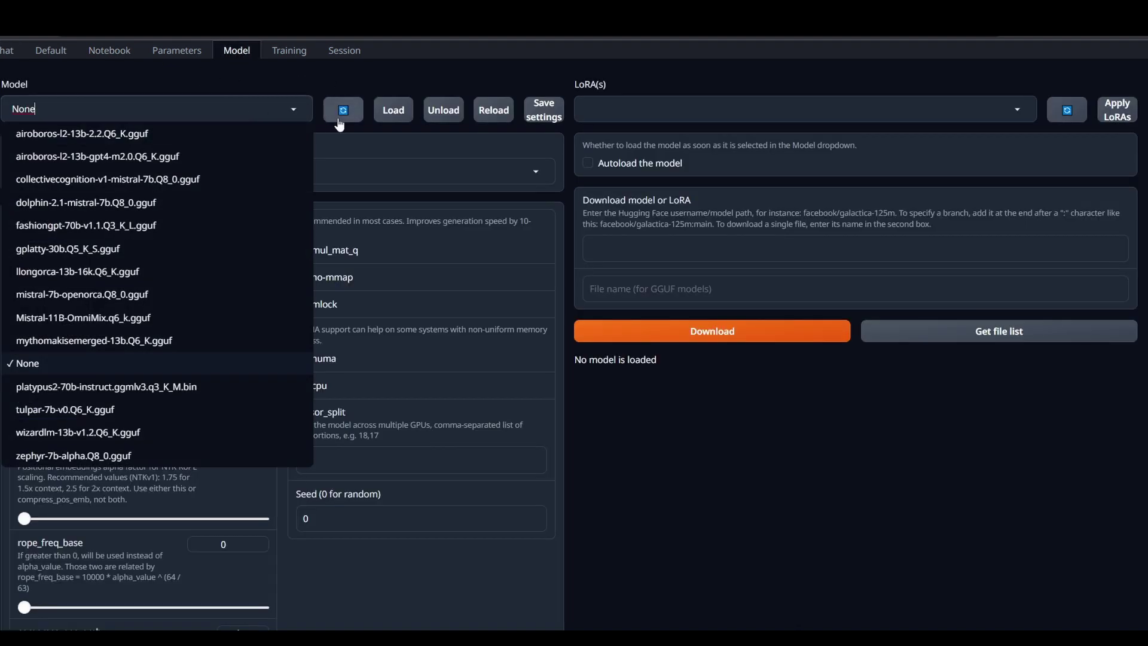
{"action": "left_click", "coordinate": [179, 458]}
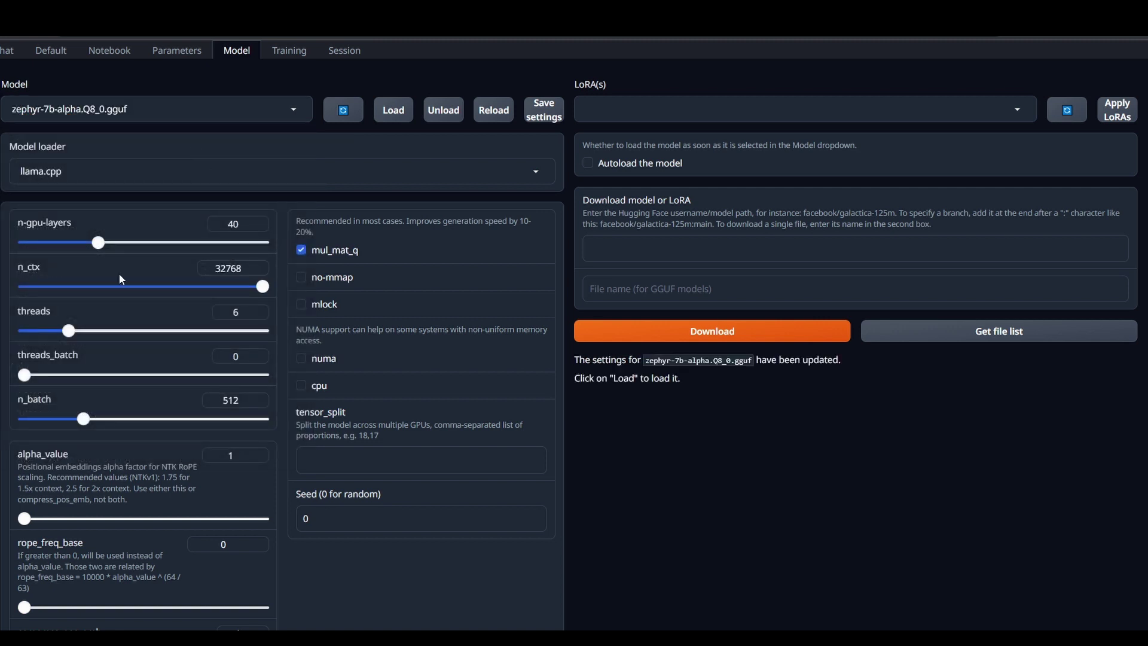
- Set n_ctx to 8192 and load the model with llama.cpp
{"action": "double_click", "coordinate": [218, 270]}
{"action": "type", "text": "8192"}
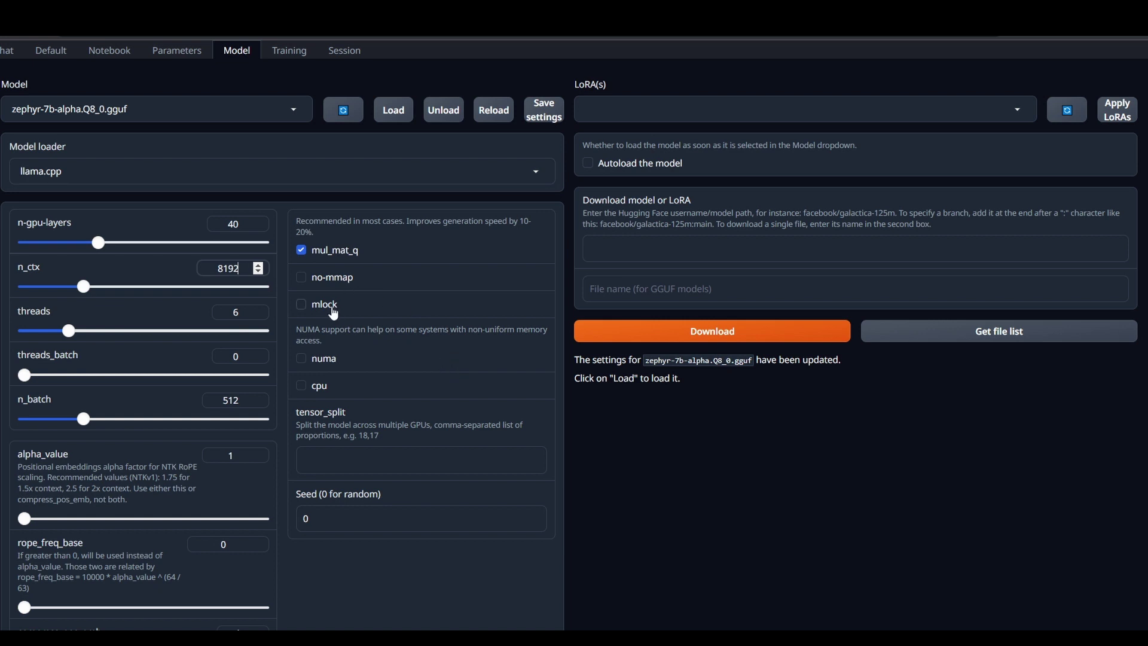
{"action": "scroll", "coordinate": [415, 312], "scroll_direction": "down", "scroll_amount": 1}
{"action": "scroll", "coordinate": [415, 312], "scroll_direction": "up", "scroll_amount": 1}
{"action": "scroll", "coordinate": [578, 519], "scroll_direction": "down", "scroll_amount": 1}
{"action": "scroll", "coordinate": [646, 531], "scroll_direction": "up", "scroll_amount": 1}
{"action": "left_click", "coordinate": [394, 113]}
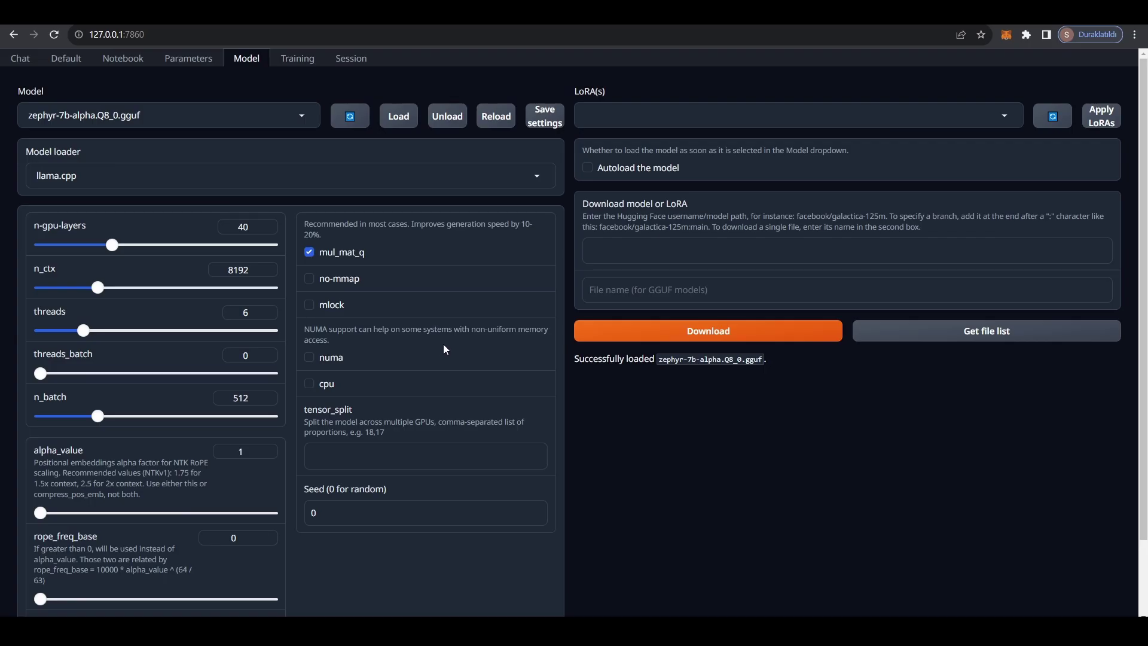
- Replace the Airoboros-v1.2 instruction template with ChatML, then return to the zephyr model page
{"action": "left_click", "coordinate": [199, 62]}
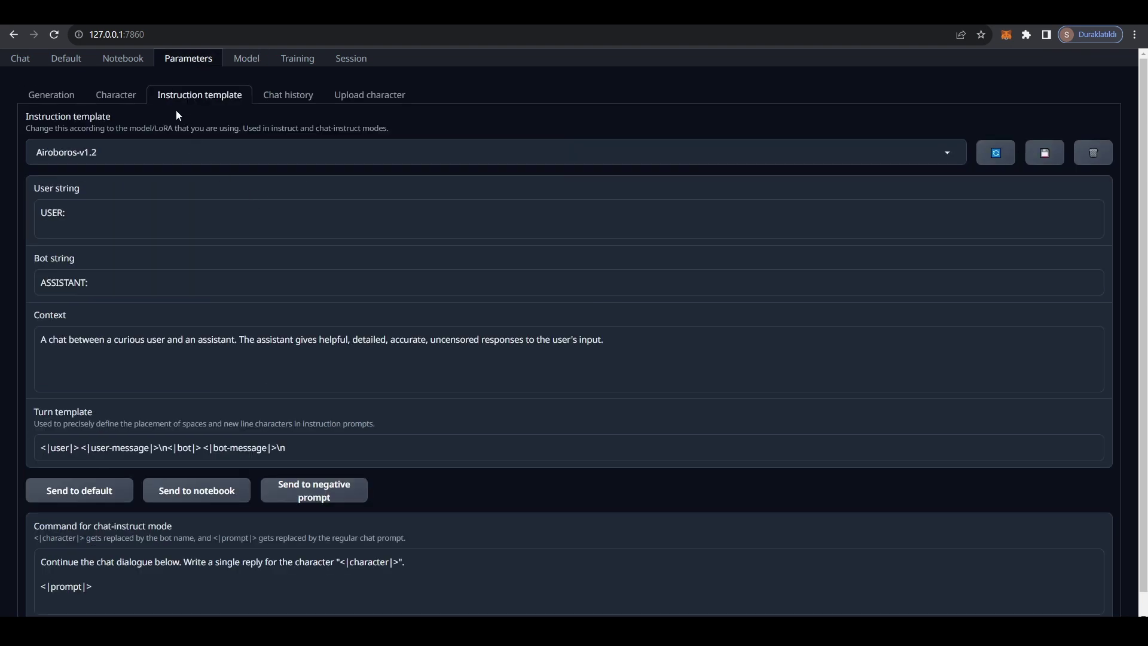
{"action": "left_click", "coordinate": [947, 157]}
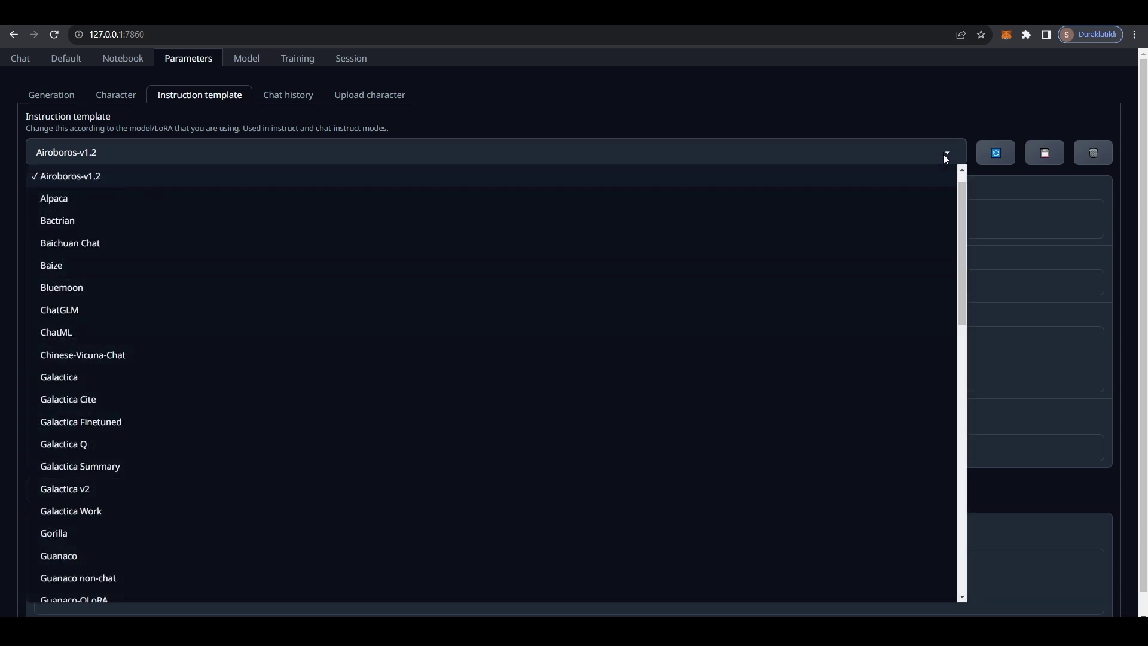
{"action": "left_click", "coordinate": [174, 336]}
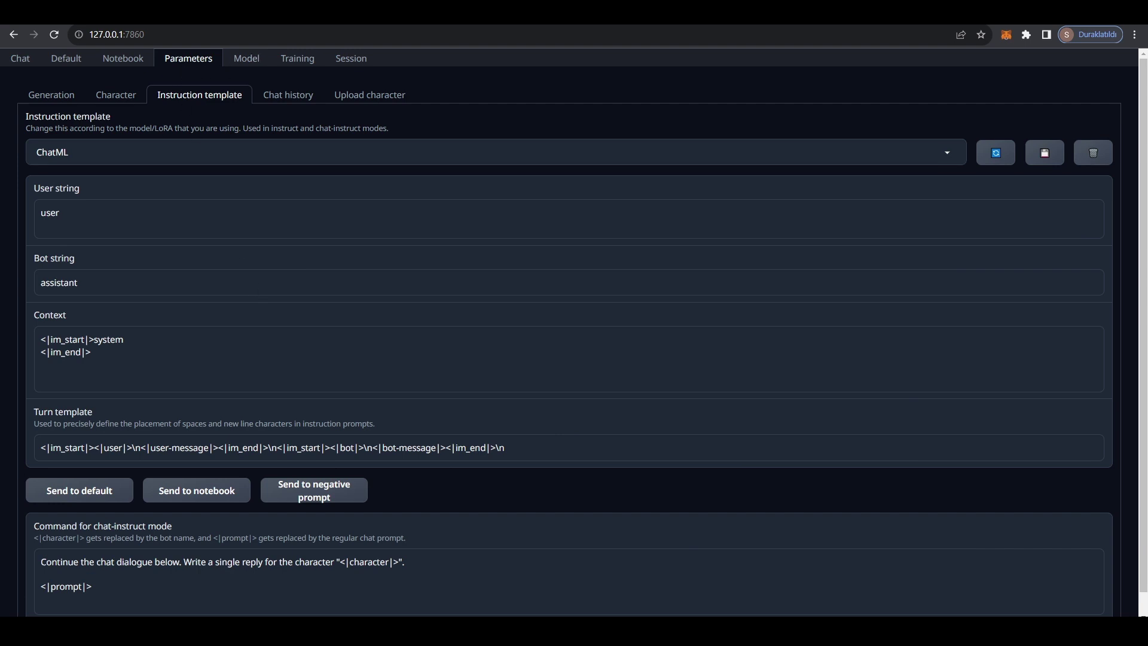
{"action": "key", "text": "ctrl+Tab"}
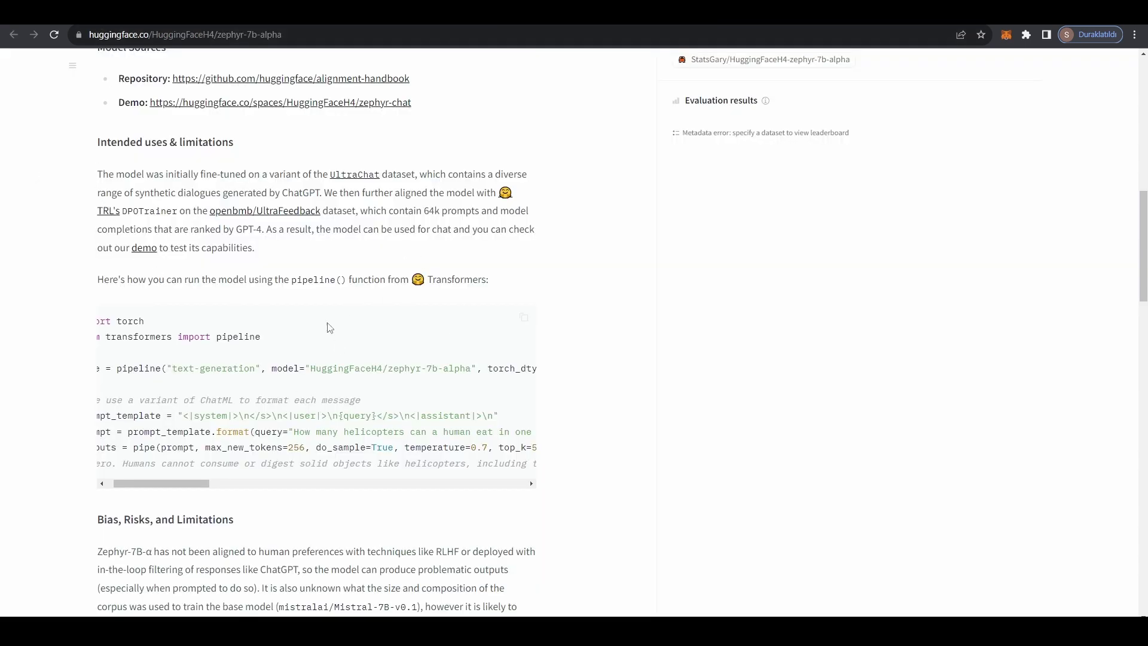
- Scroll the prompt-template code block back to its start and return to the 127.0.0.1:7860 web UI
{"action": "scroll", "coordinate": [186, 399], "scroll_direction": "left", "scroll_amount": 1}
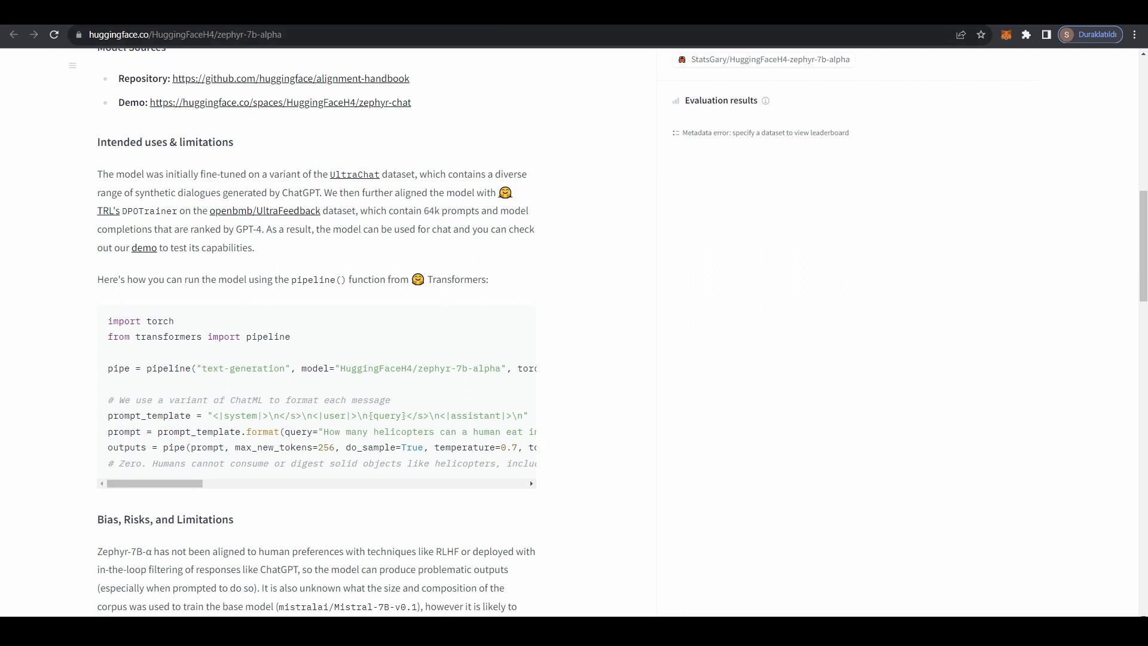
{"action": "key", "text": "ctrl+Tab"}
- In Generation parameters, set mirostat_mode to 2, raise max_new_tokens from 200 to 768, and expand Other parameters
{"action": "left_click", "coordinate": [41, 96]}
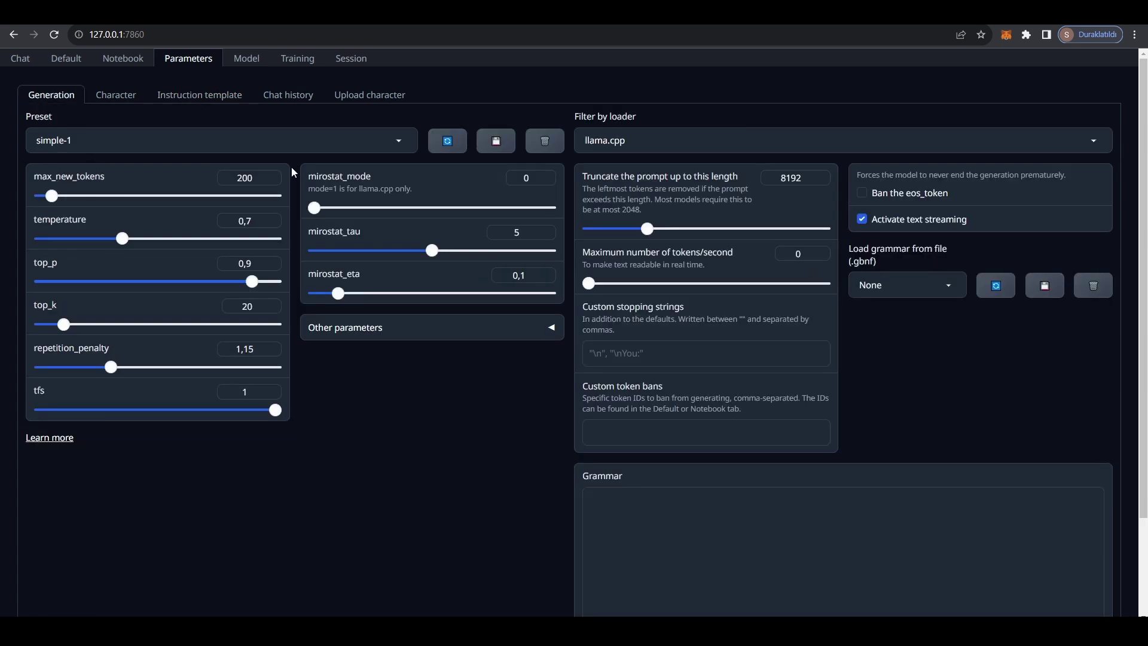
{"action": "double_click", "coordinate": [248, 222]}
{"action": "left_click_drag", "start_coordinate": [315, 215], "coordinate": [677, 220]}
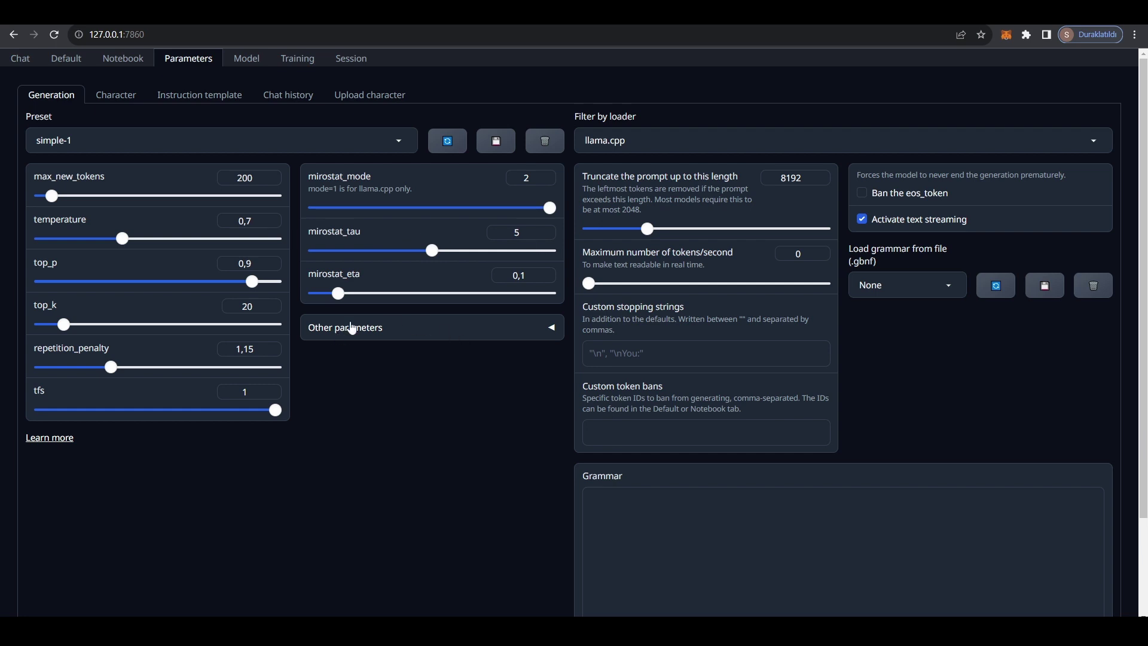
{"action": "double_click", "coordinate": [262, 179]}
{"action": "type", "text": "768"}
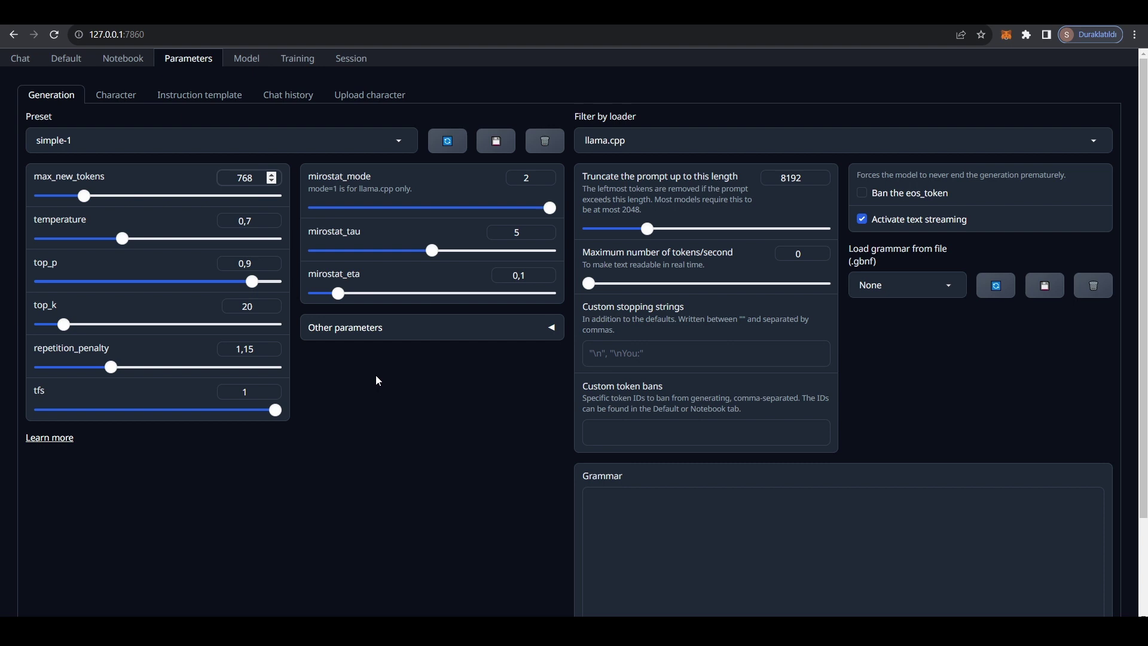
{"action": "left_click", "coordinate": [358, 328]}
- Ask the chat 'What would happen if the earth stopped suddenly?' and resize the console as the reply streams
{"action": "left_click", "coordinate": [20, 64]}
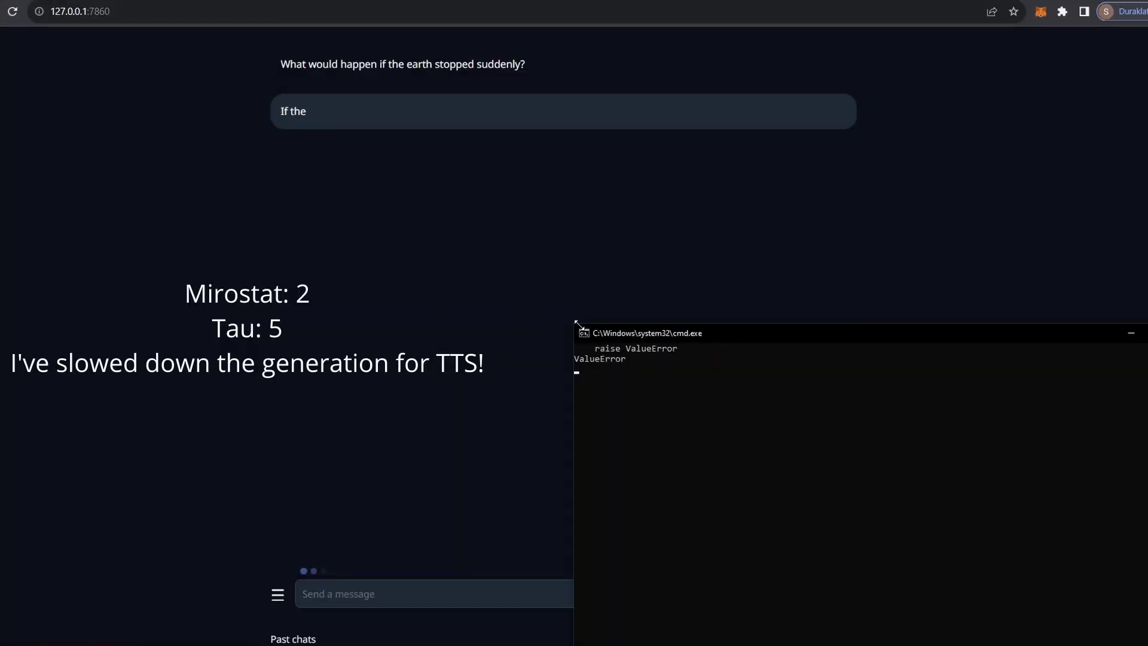
{"action": "left_click_drag", "start_coordinate": [577, 323], "coordinate": [587, 333]}
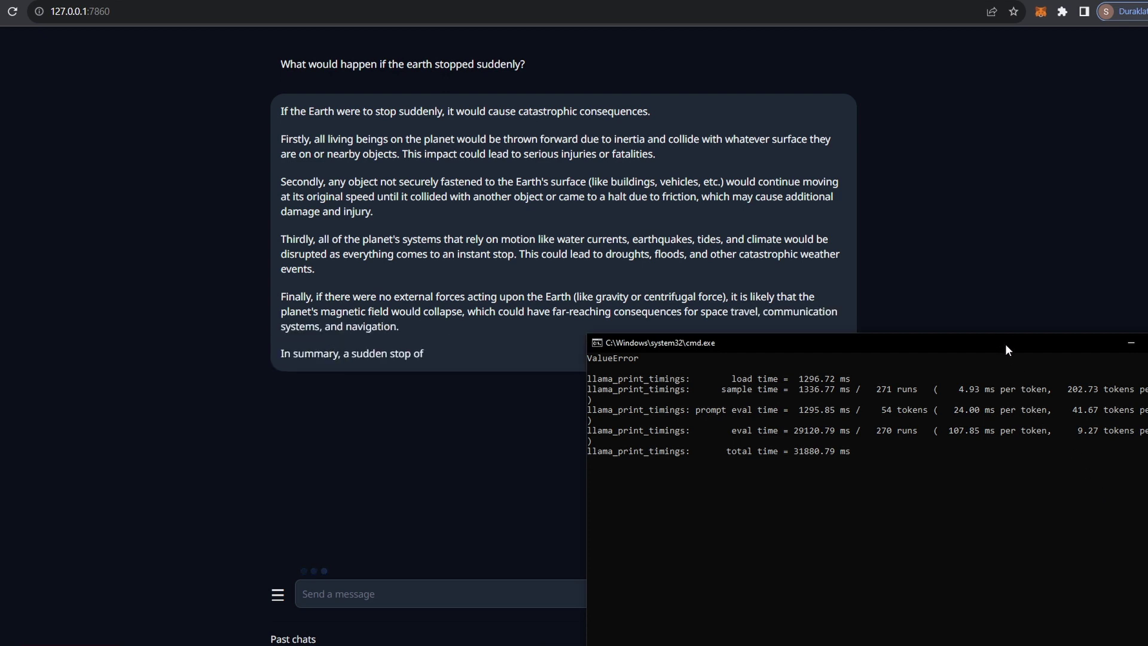
- Move the console window lower while the earth answer finishes in 71.90 seconds
{"action": "left_click_drag", "start_coordinate": [1005, 343], "coordinate": [976, 436]}
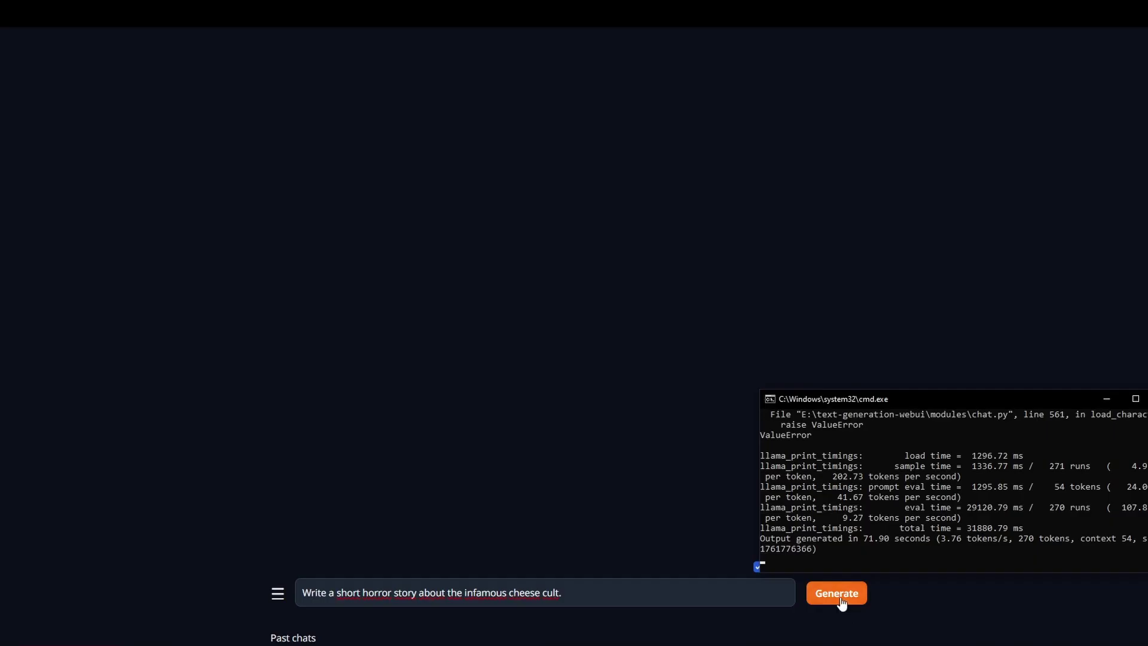
- Send the cheese-cult story prompt and follow the 411-token reply in the console until it completes
{"action": "left_click", "coordinate": [849, 603]}
{"action": "left_click", "coordinate": [849, 602]}
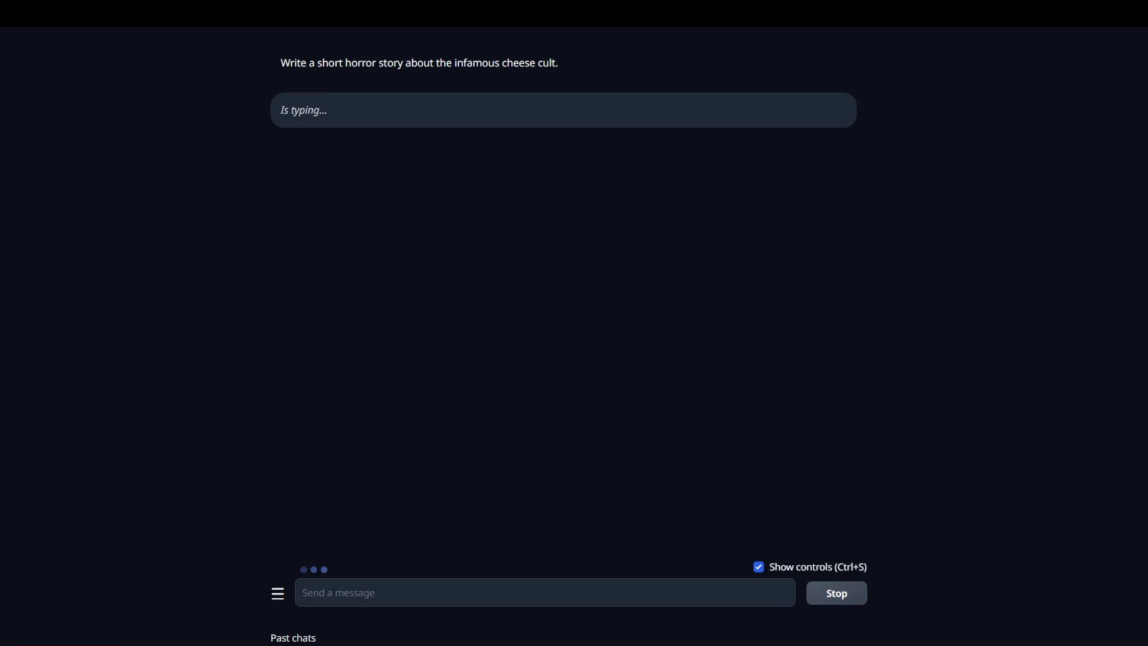
{"action": "key", "text": "alt+Tab"}
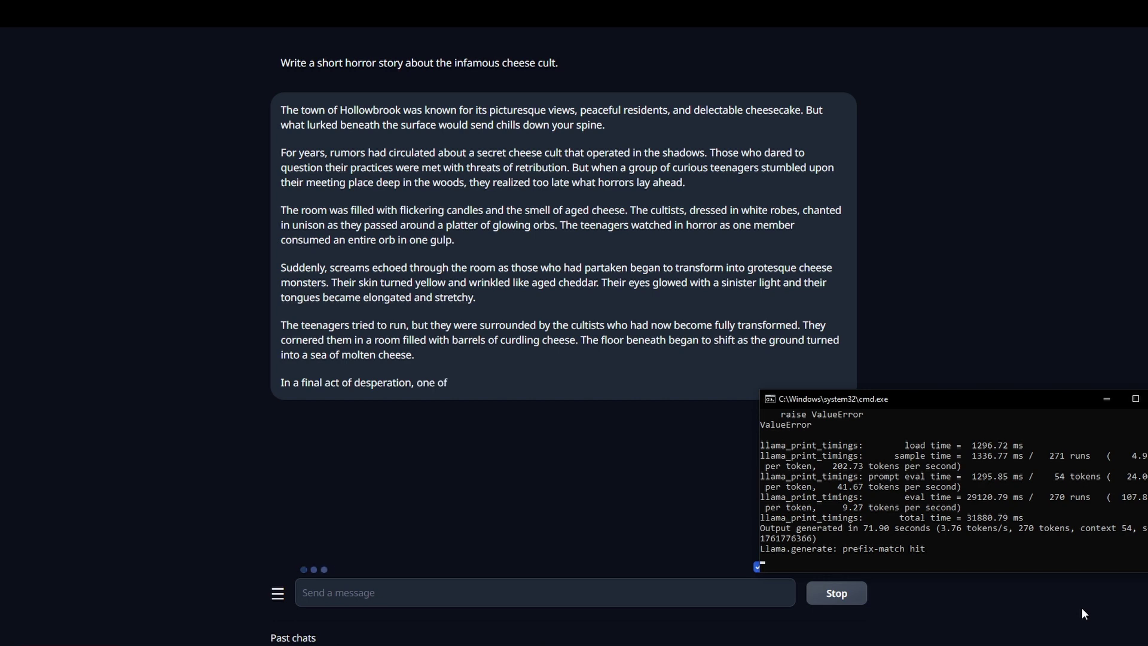
{"action": "left_click_drag", "start_coordinate": [1058, 400], "coordinate": [1064, 472]}
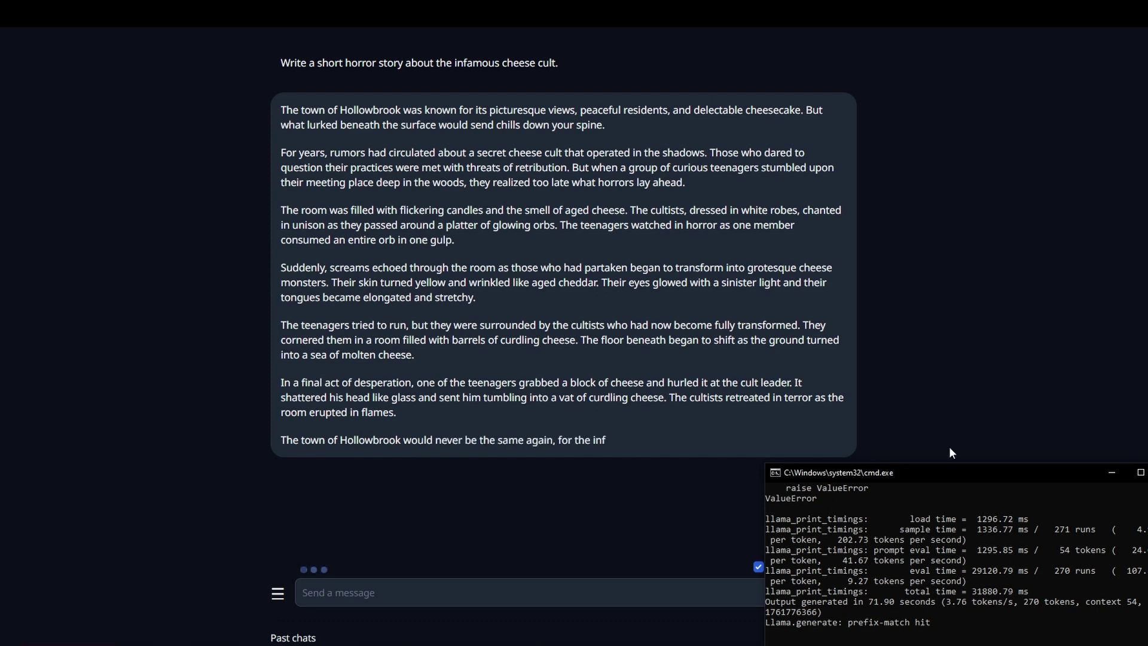
{"action": "left_click_drag", "start_coordinate": [949, 475], "coordinate": [952, 486]}
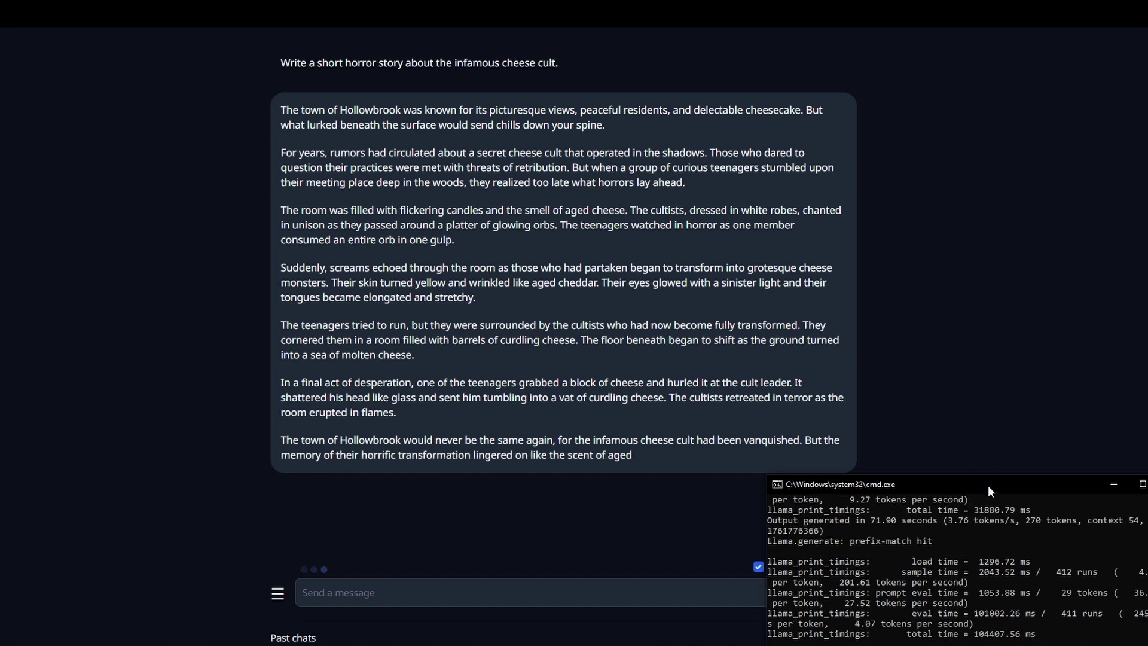
{"action": "left_click_drag", "start_coordinate": [987, 486], "coordinate": [988, 496]}
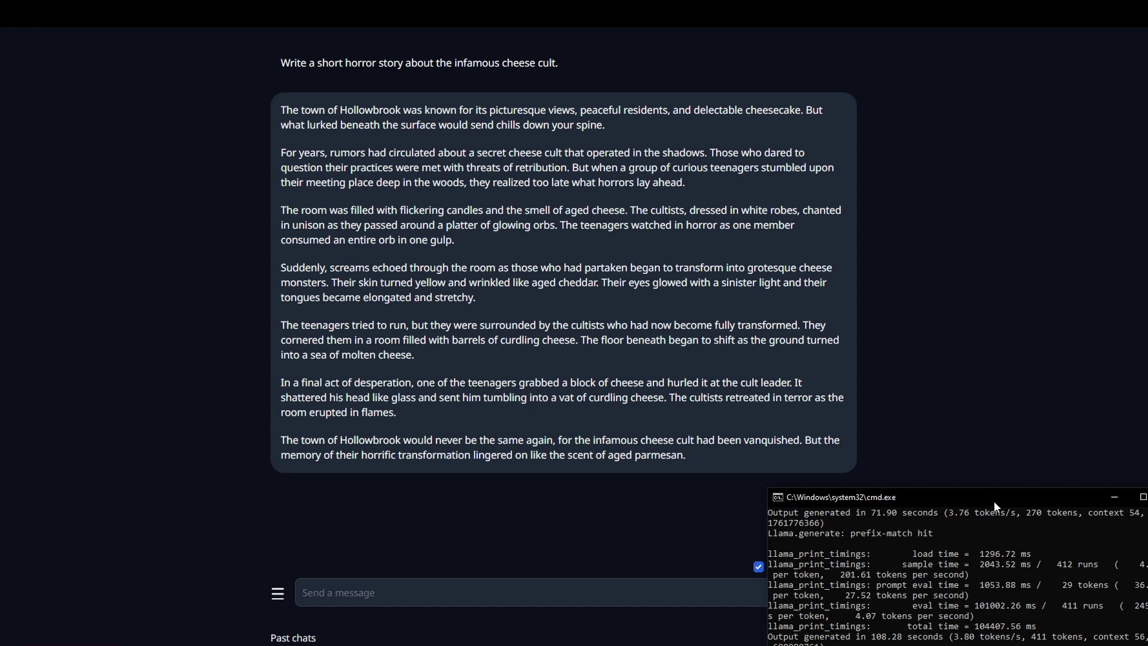
- Bring the text-generation-webui chat page back in front of the console window
{"action": "left_click", "coordinate": [753, 464]}
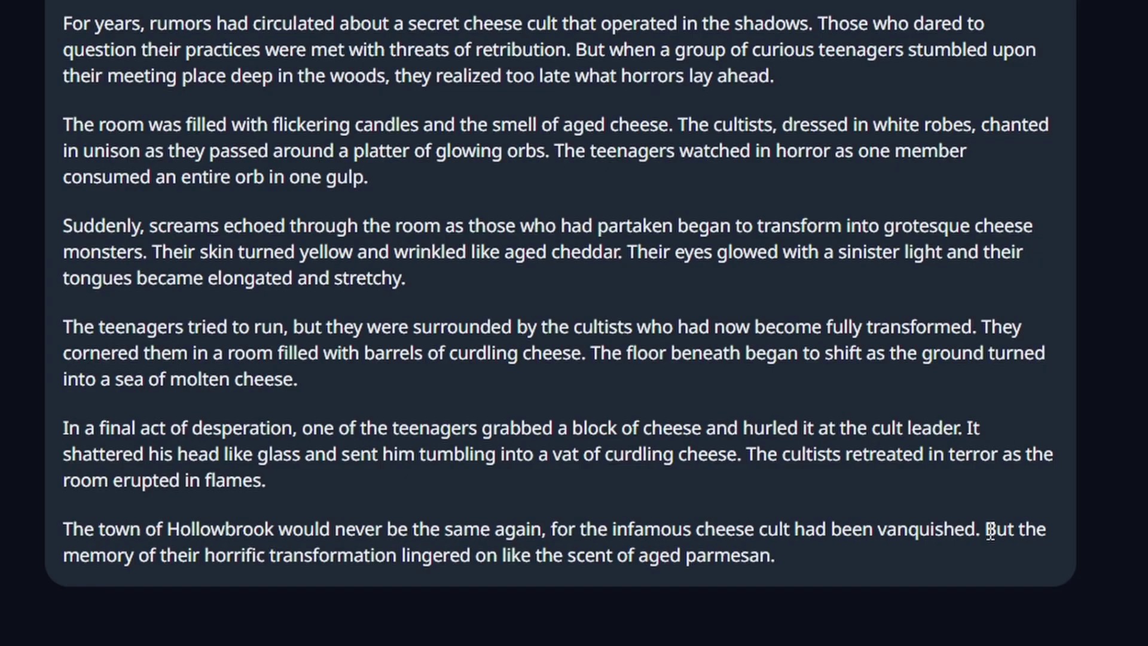